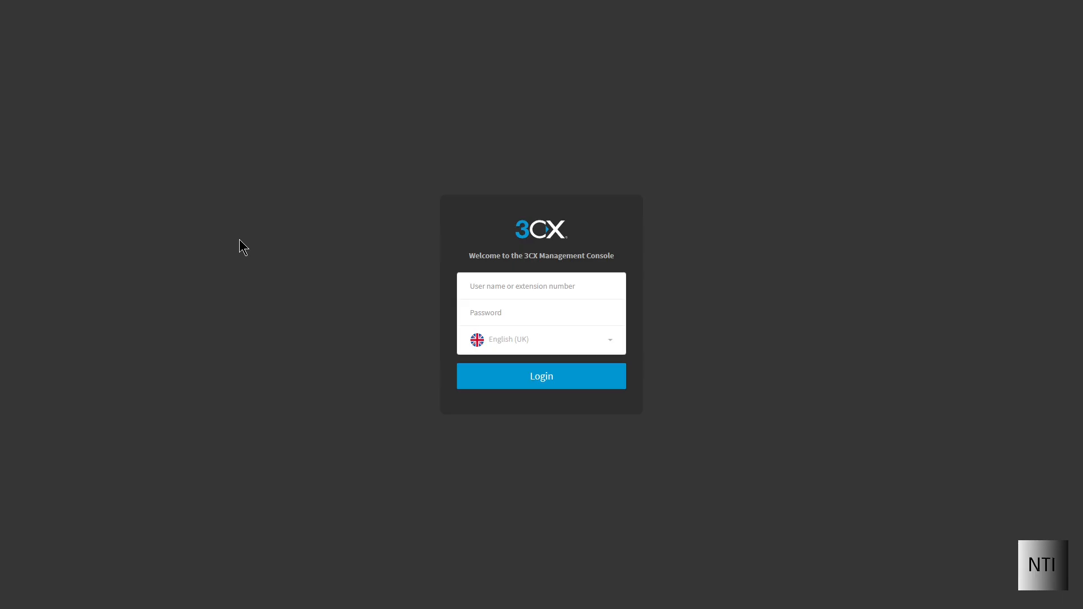
Step: Log in to the 3CX Management Console with the administrator user name and password
left_click(482, 286)
type("Admin•••••••••••••")
key("Return")
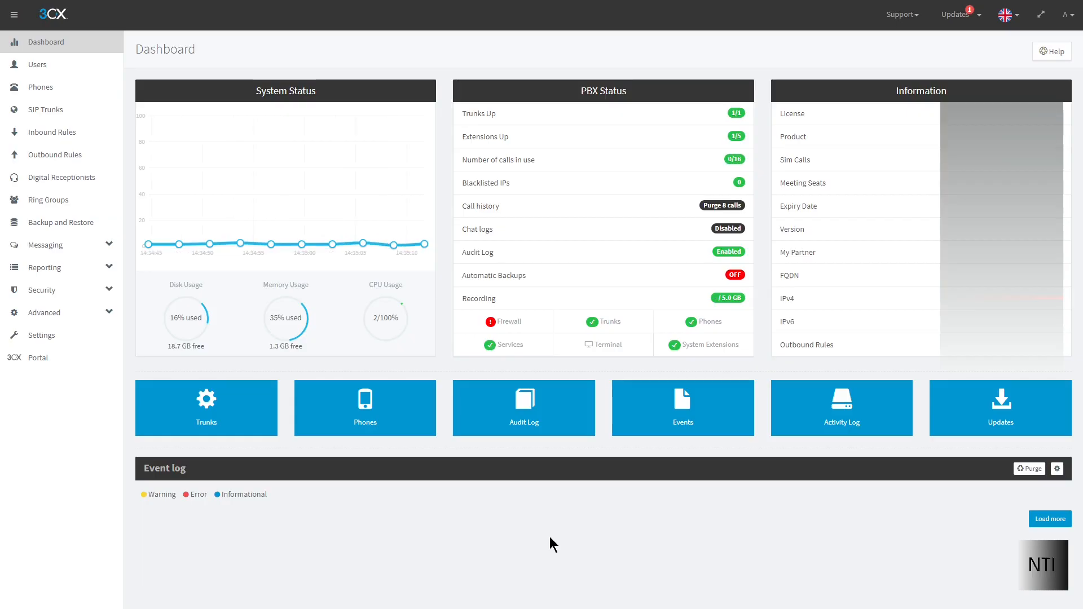
Step: Review the settings of the existing Out of office IVR digital receptionist and leave it without saving
left_click(79, 179)
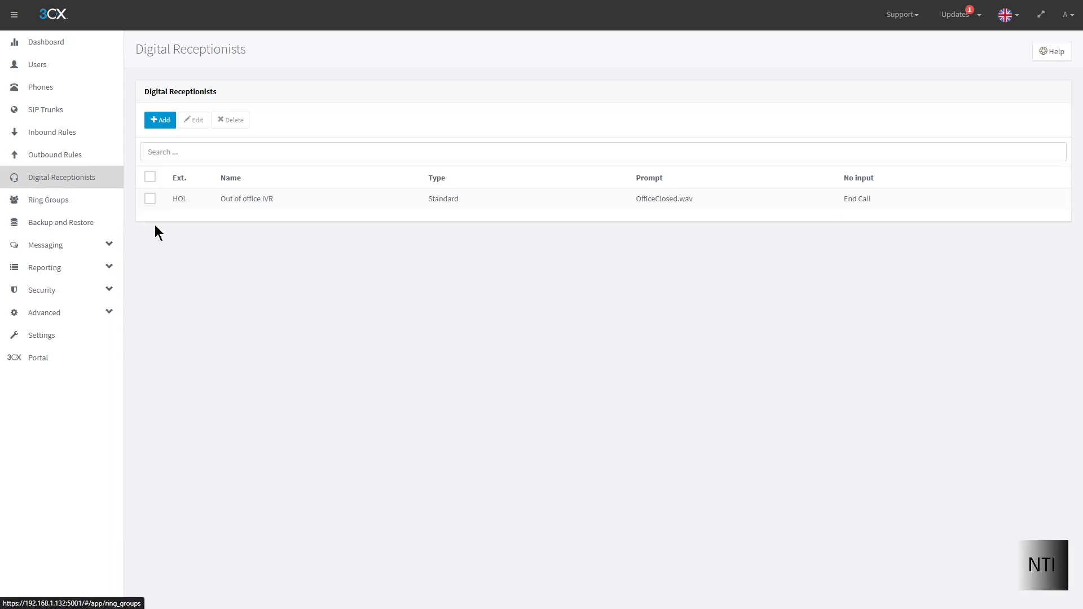
left_click(304, 201)
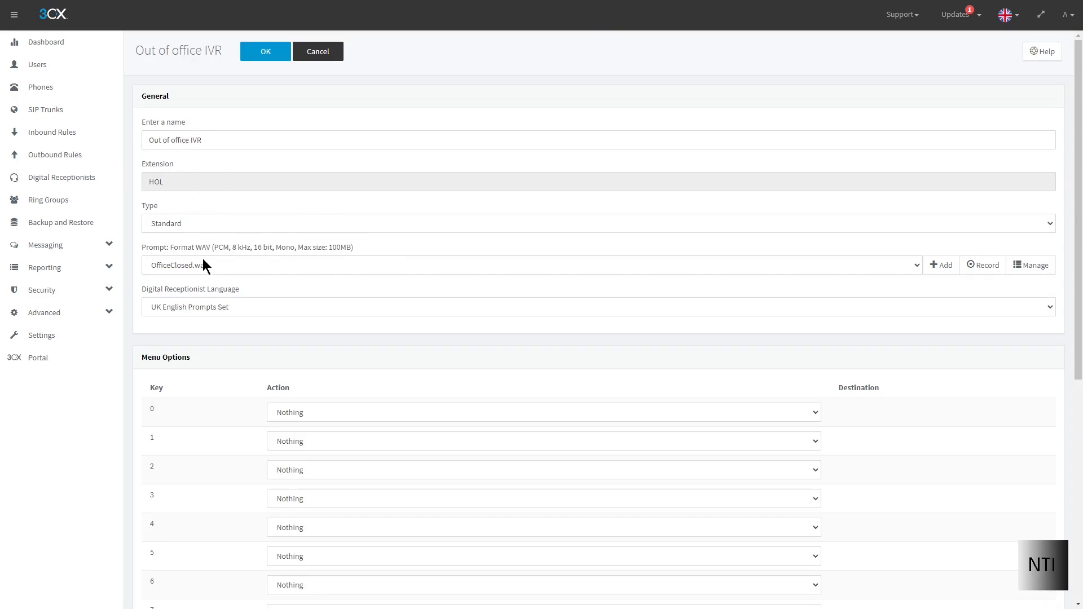
scroll(242, 420, "down", 7)
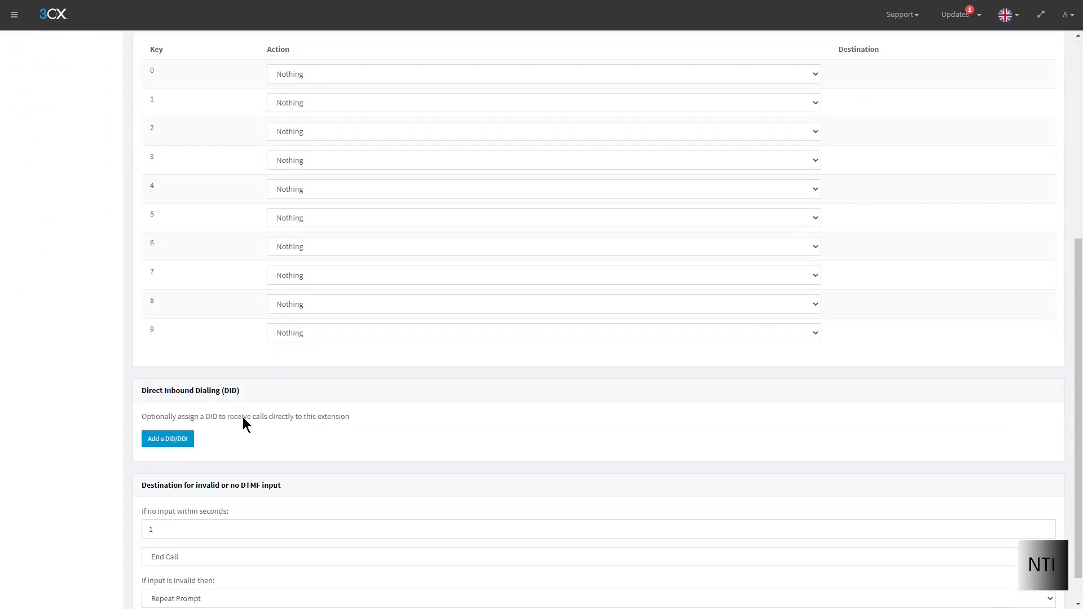
scroll(236, 535, "up", 8)
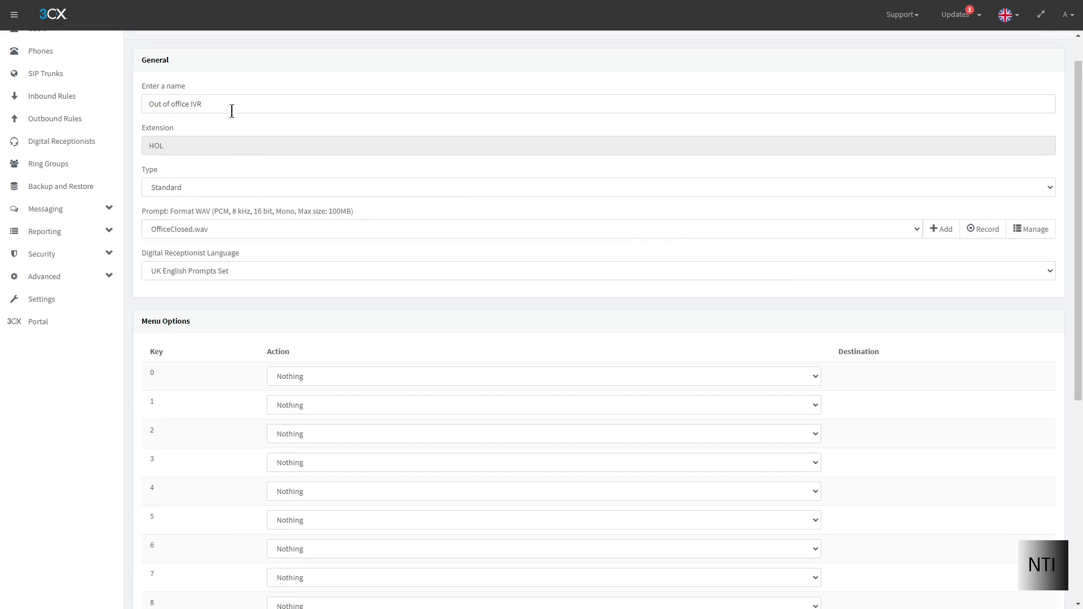
left_click(318, 52)
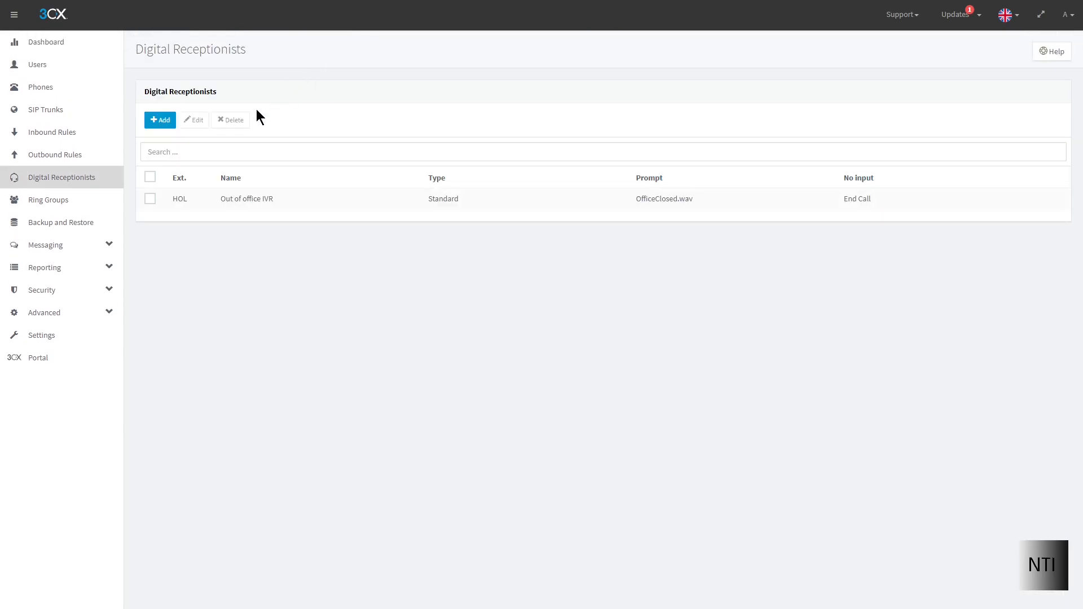
Step: Add a new digital receptionist named "Main Menu - (Video 6)"
left_click(161, 123)
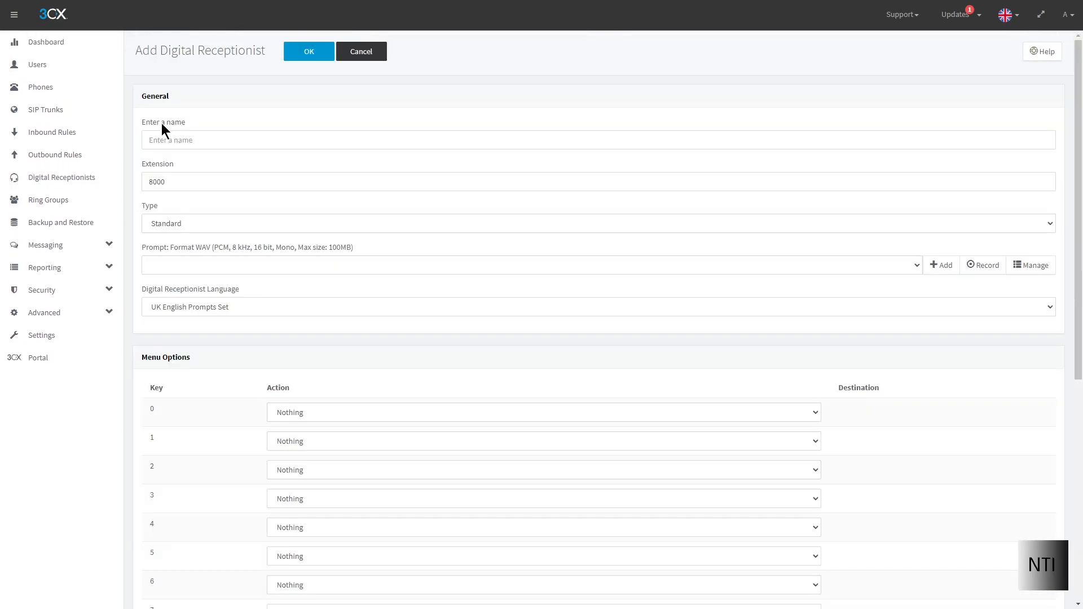
left_click_drag(120, 49, 145, 59)
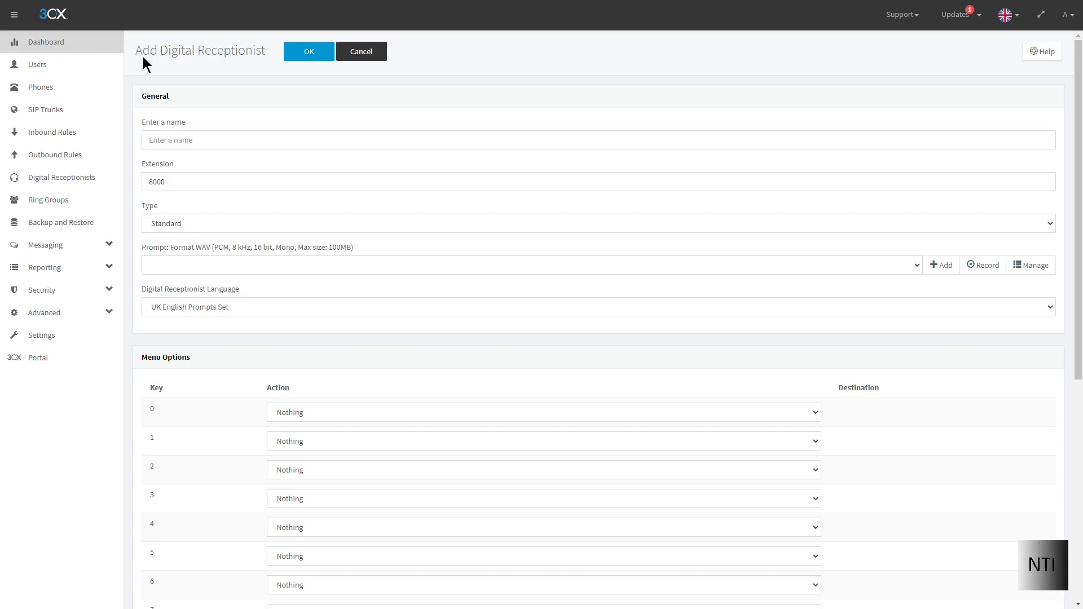
left_click(242, 59)
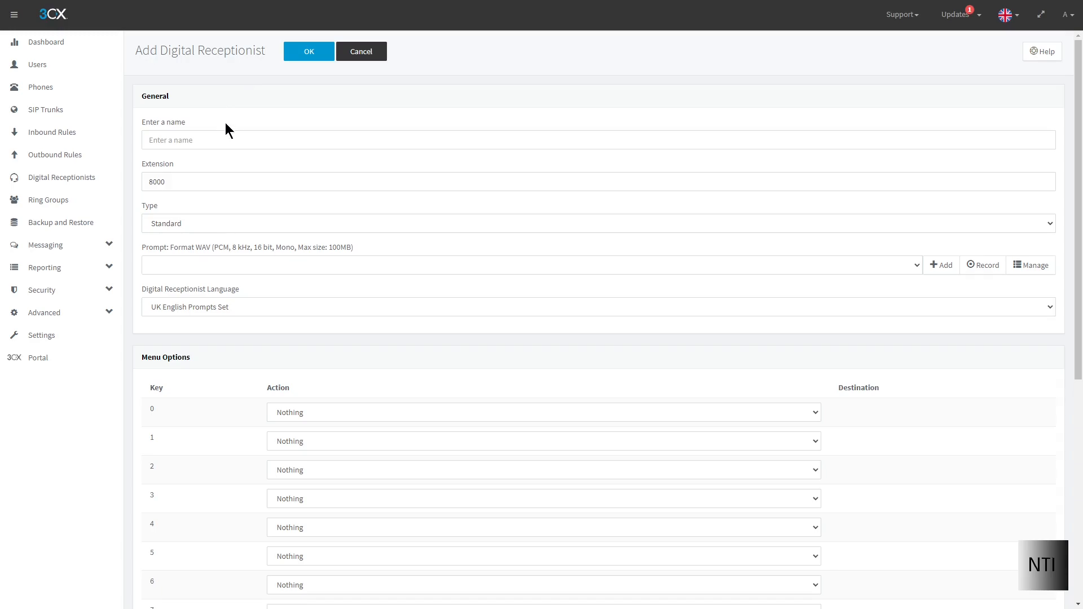
left_click(212, 140)
type("Main Menu - (Video 6")
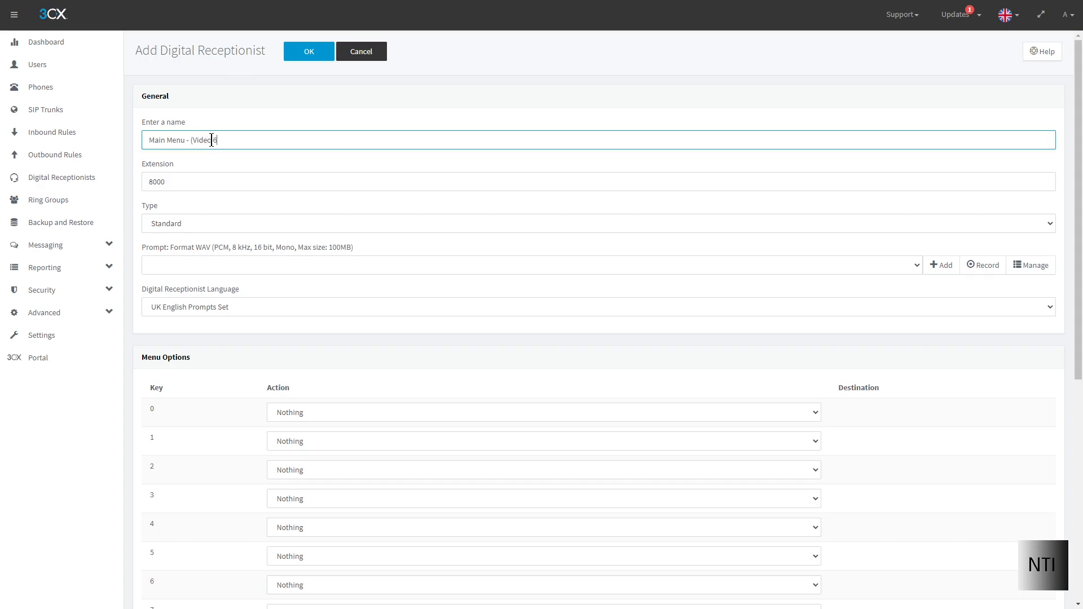
type(")")
Step: Set the new digital receptionist's extension to 6000 and its type to Standard
key("Tab")
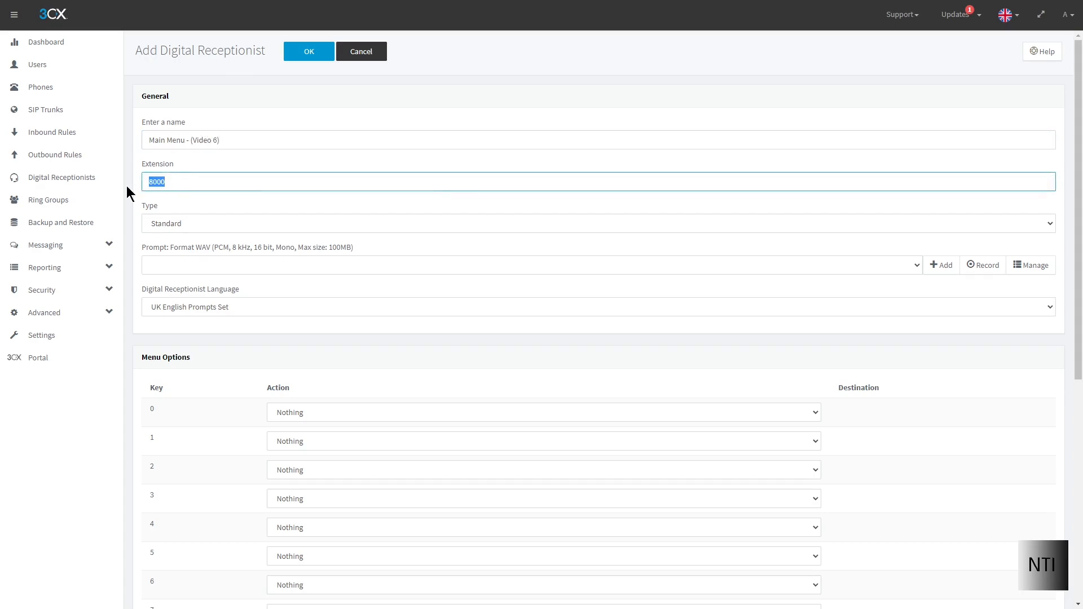
type("6000")
left_click(177, 200)
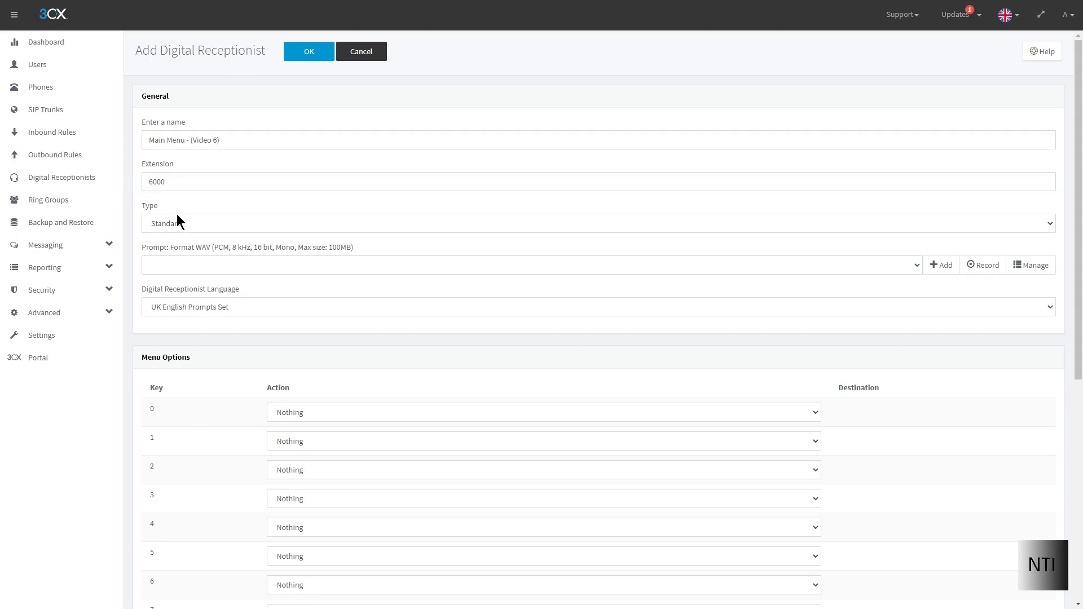
left_click(176, 223)
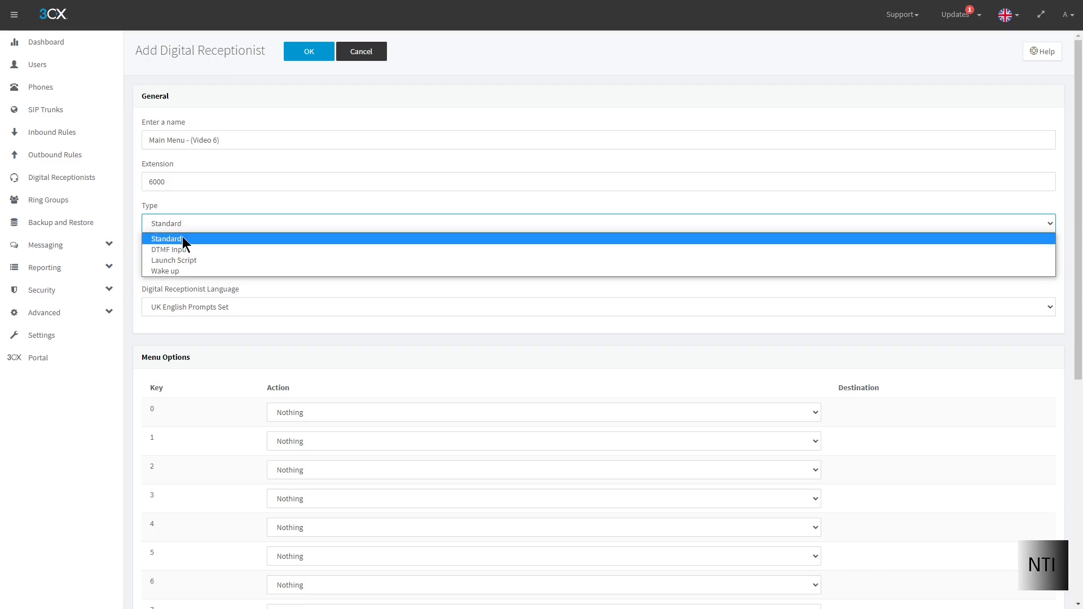
left_click(188, 239)
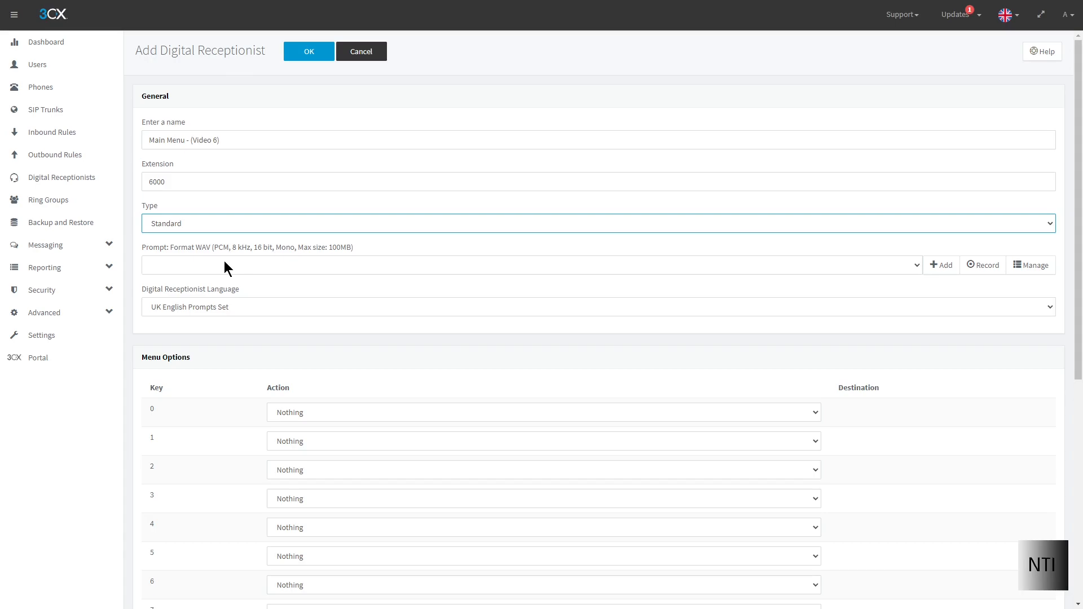
Step: Request recording of a new prompt file named main-menu.wav through extension 9002 3CX Video 3
left_click(225, 264)
left_click(222, 265)
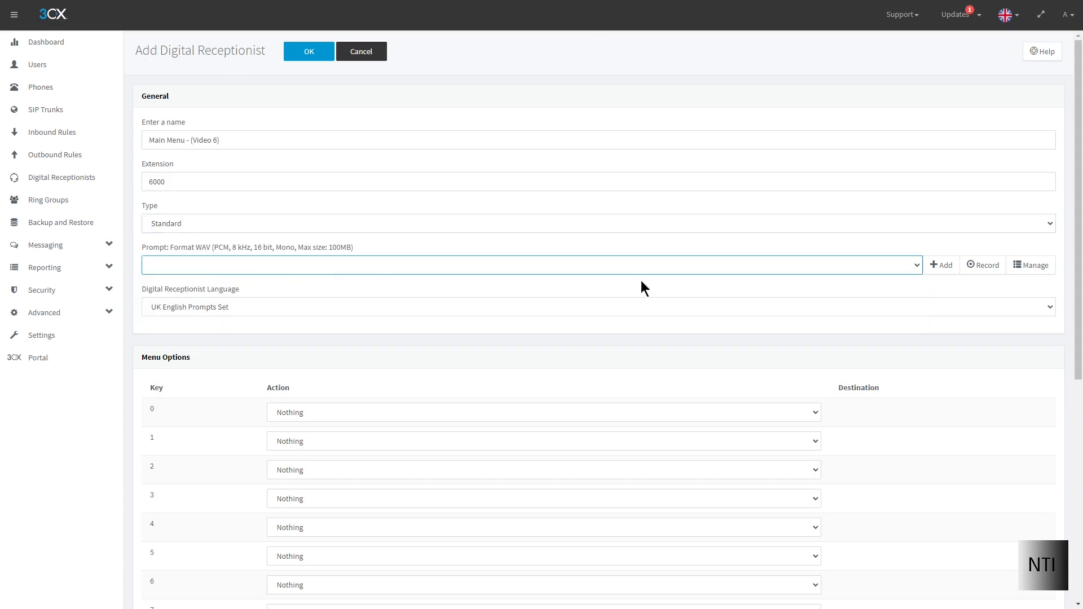
left_click(983, 266)
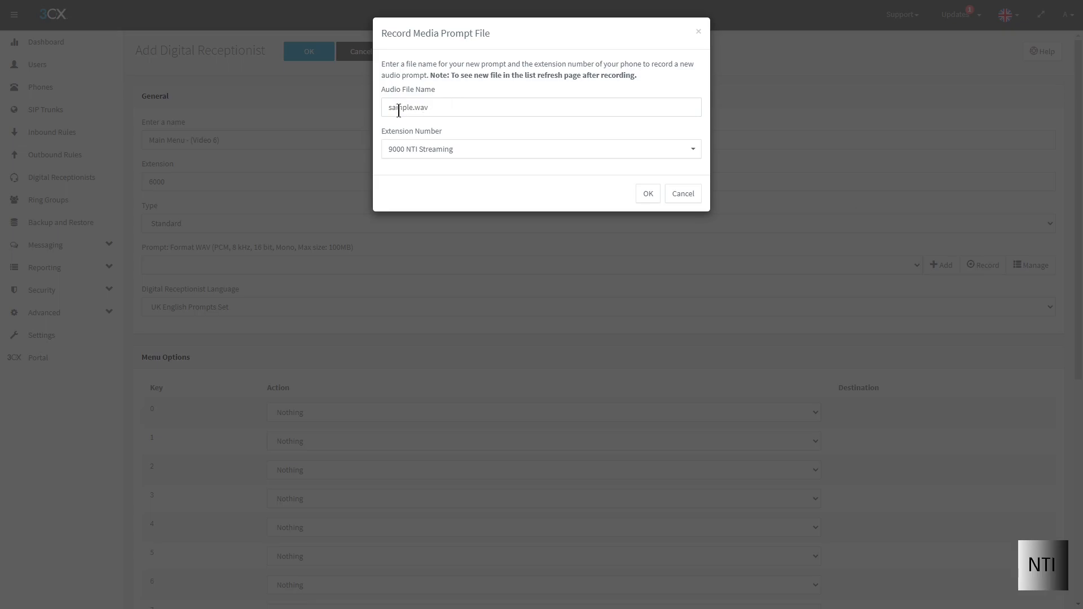
left_click_drag(414, 108, 371, 116)
type("main-menu")
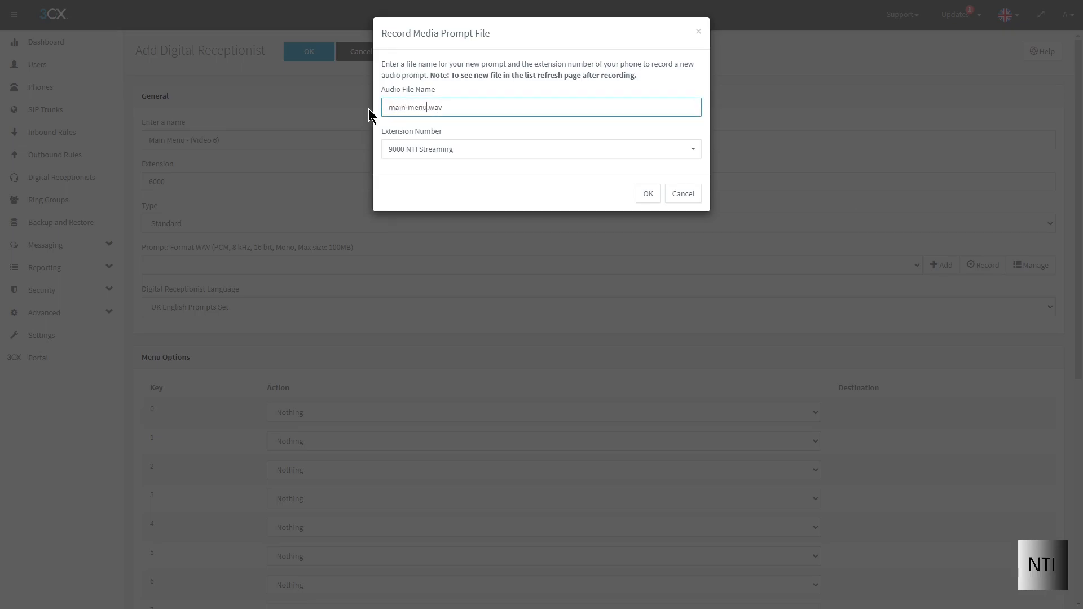
left_click(426, 148)
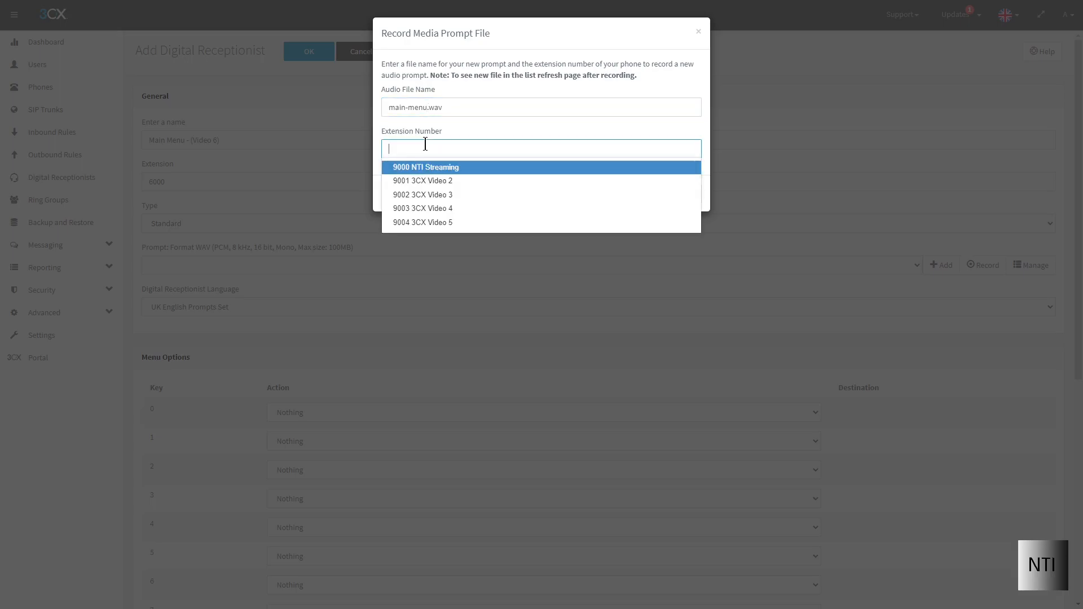
left_click(427, 195)
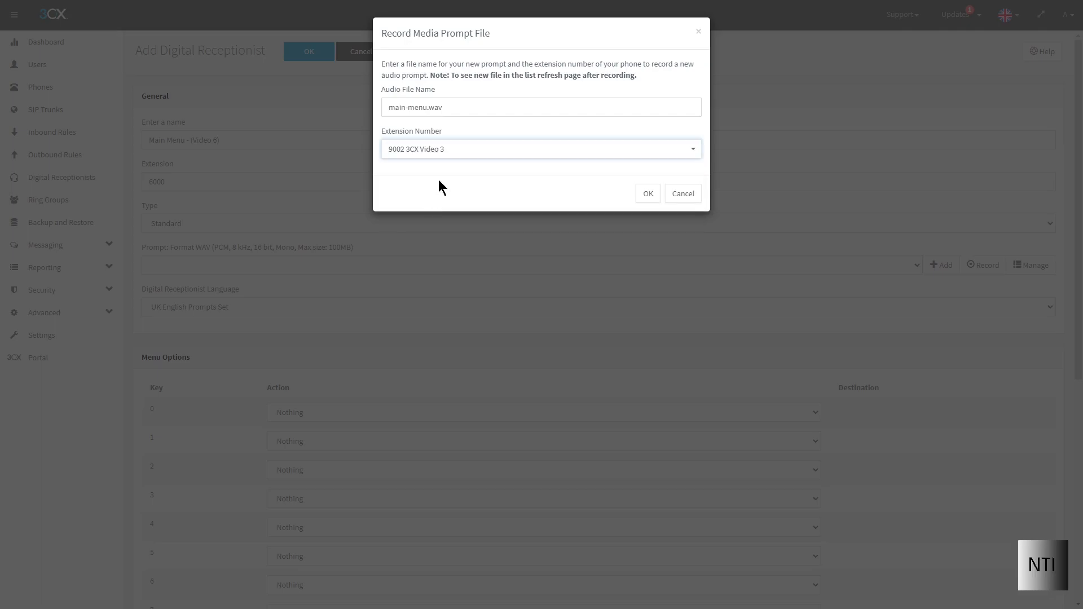
left_click(439, 180)
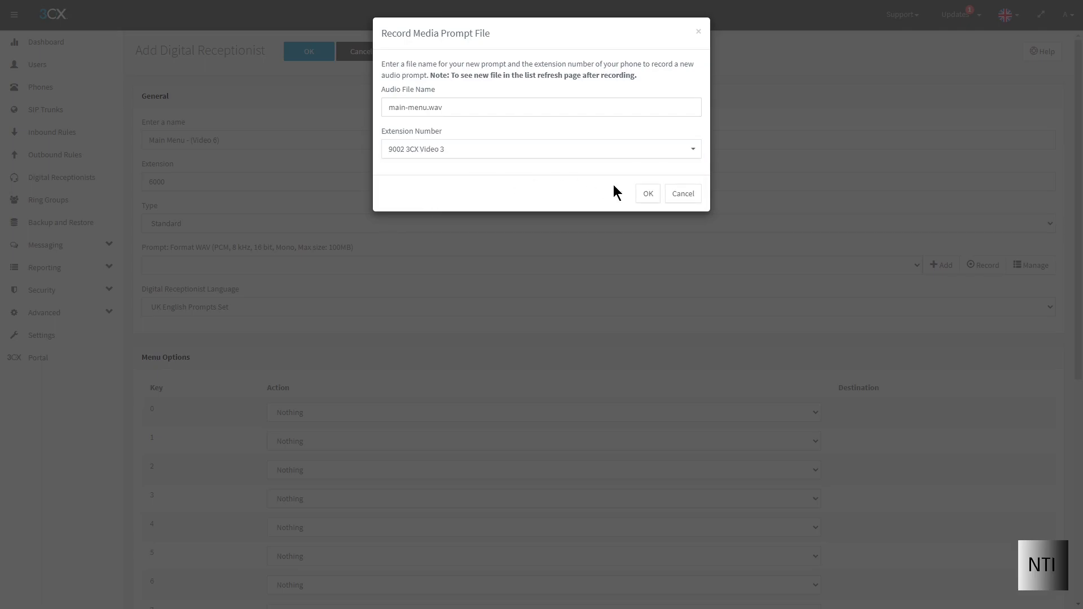
left_click(646, 195)
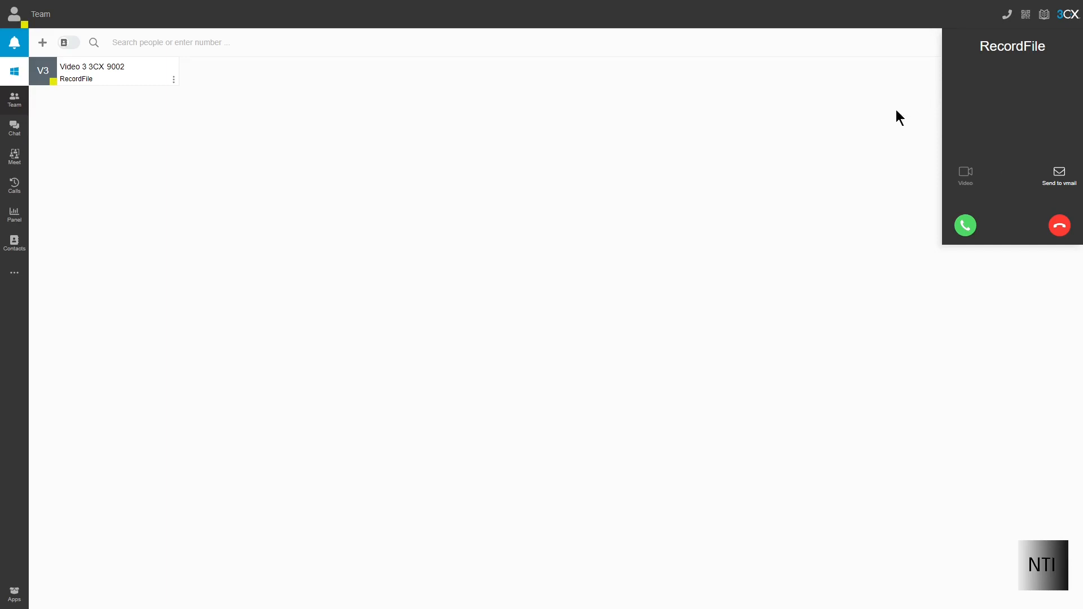
Step: Answer the RecordFile call in the 3CX web client with microphone access allowed, and enter # and 0 to finish the prompt recording
left_click(964, 225)
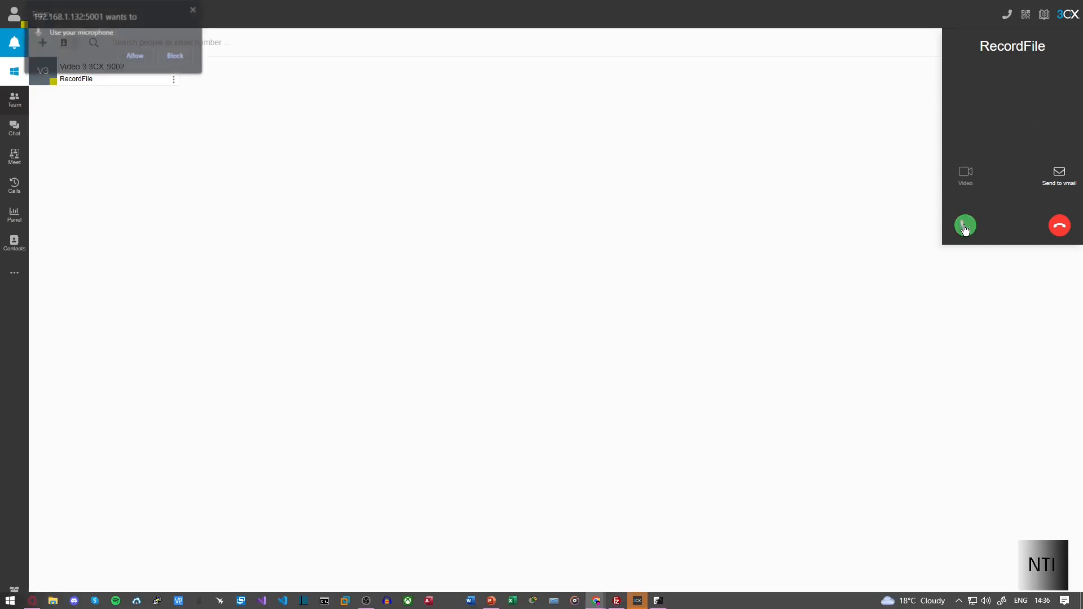
left_click(142, 55)
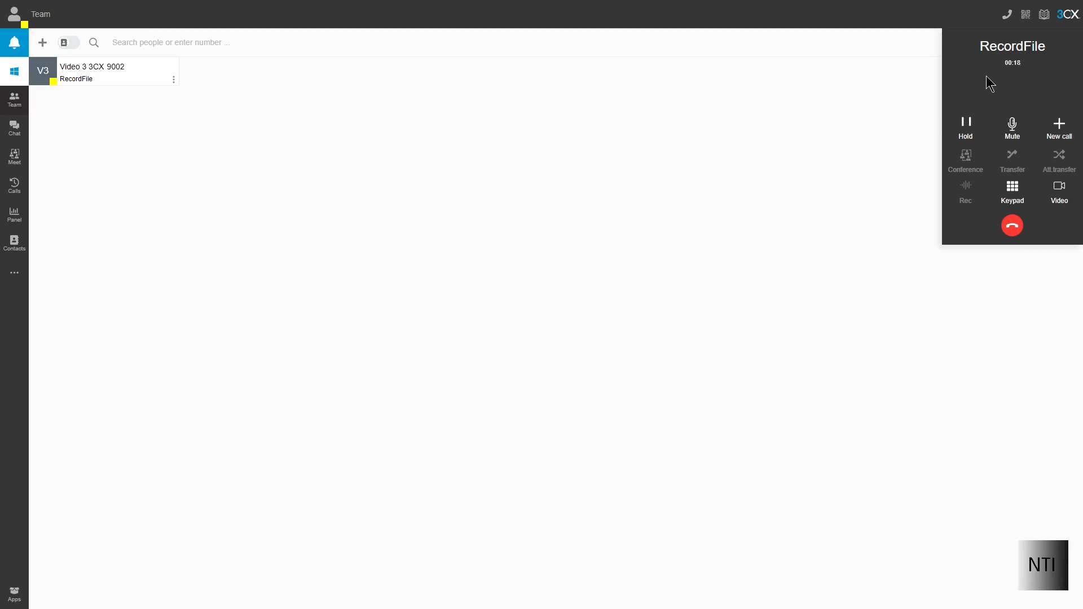
left_click(1012, 188)
left_click(1059, 199)
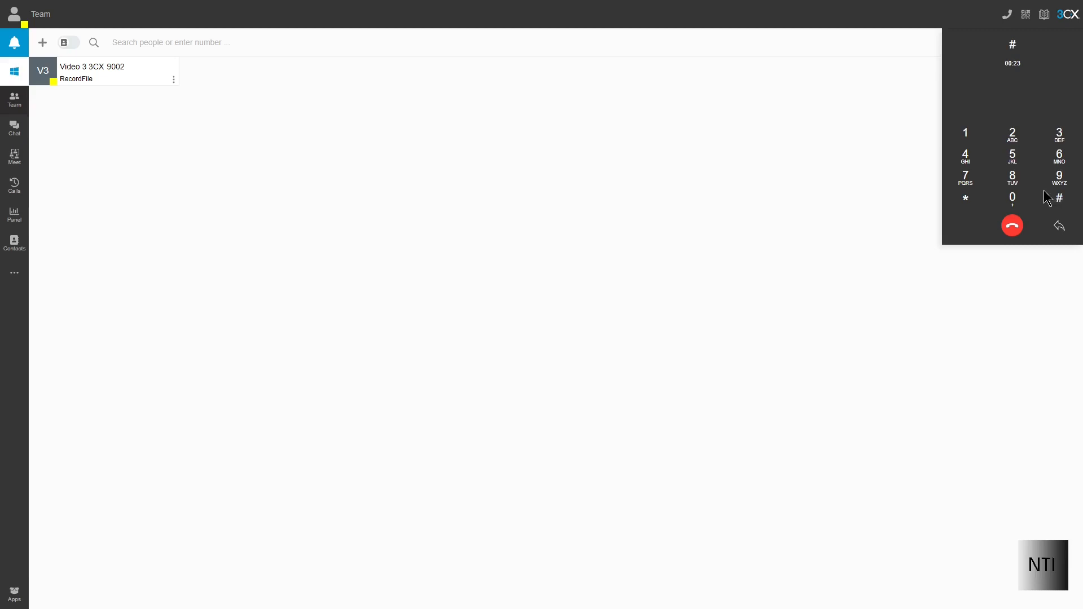
left_click(1013, 200)
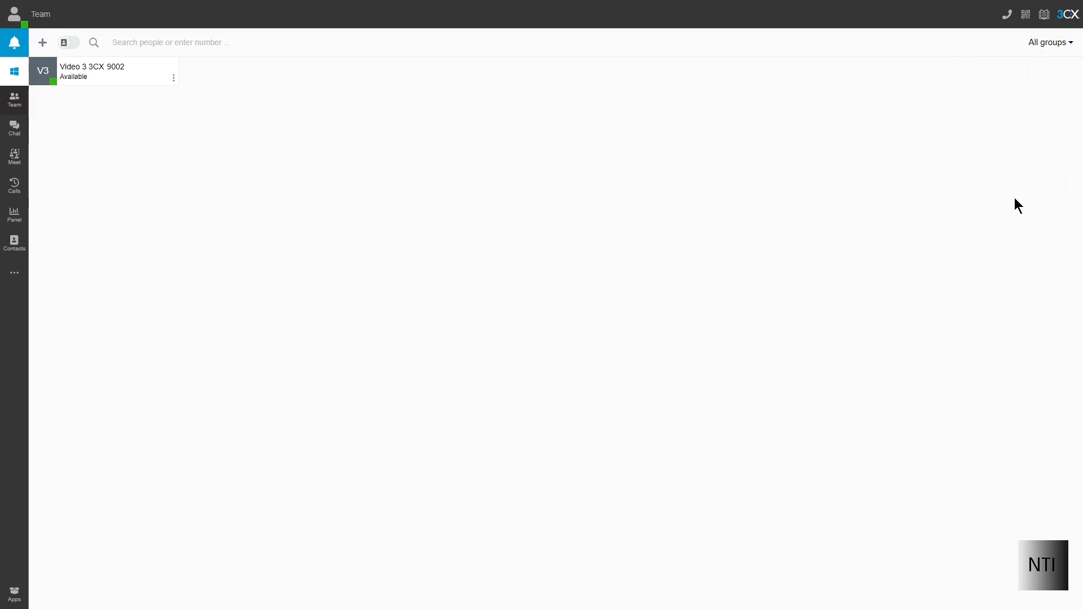
Step: Return to the Management Console and use main-menu.wav as the prompt, keeping UK English Prompts Set as the language
key("alt+Tab")
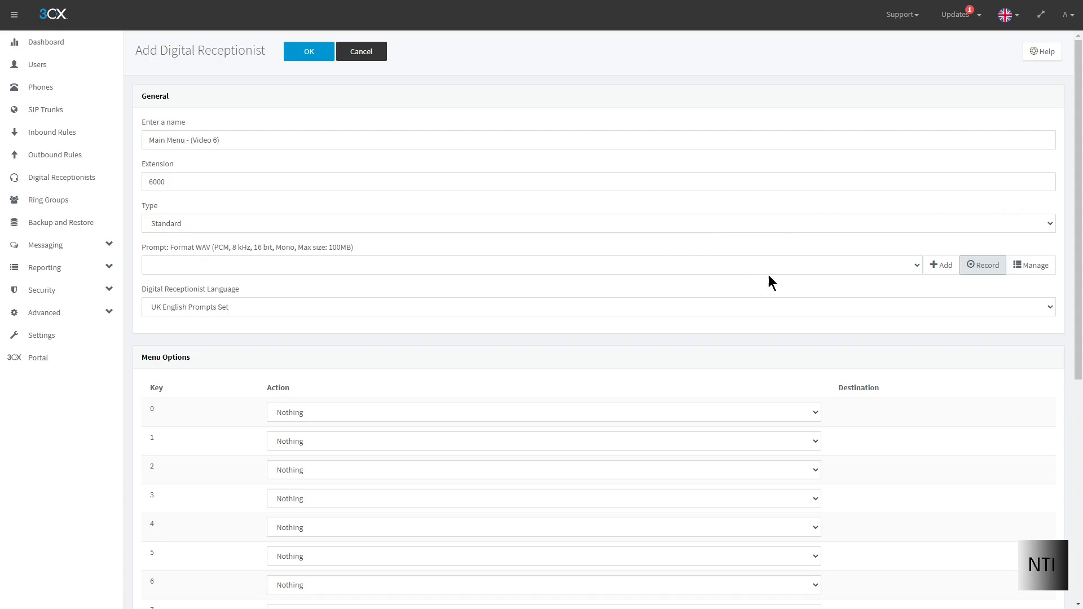
left_click(918, 265)
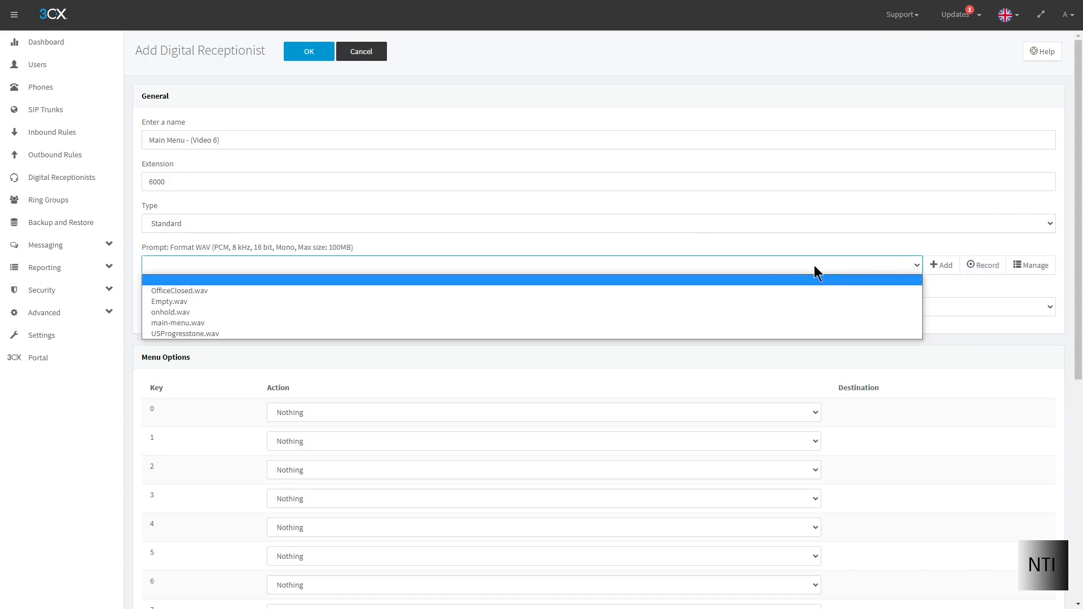
left_click(303, 323)
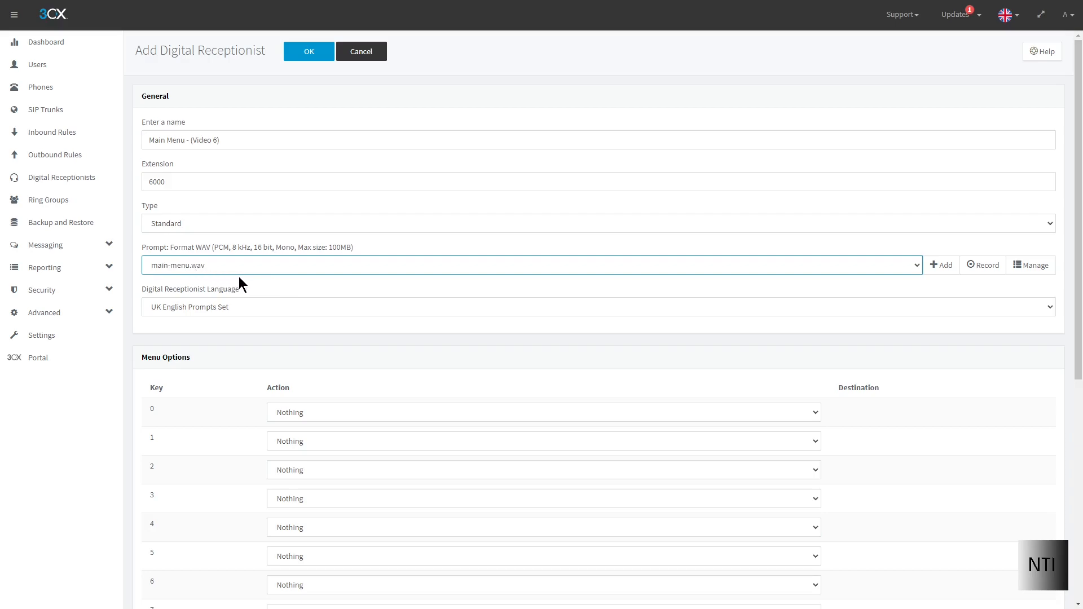
left_click(942, 266)
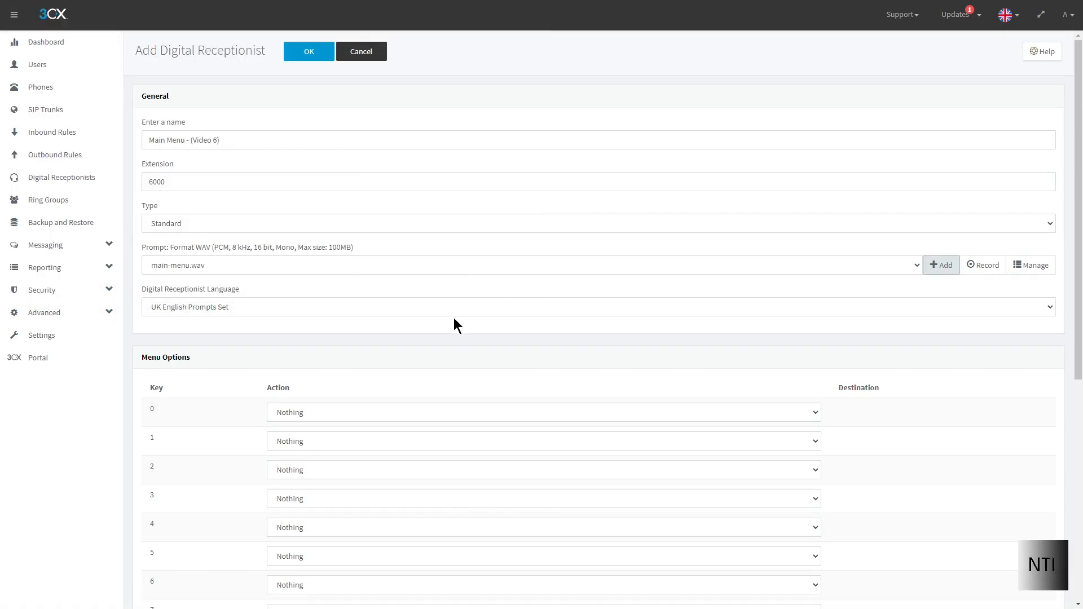
left_click(201, 307)
left_click(201, 307)
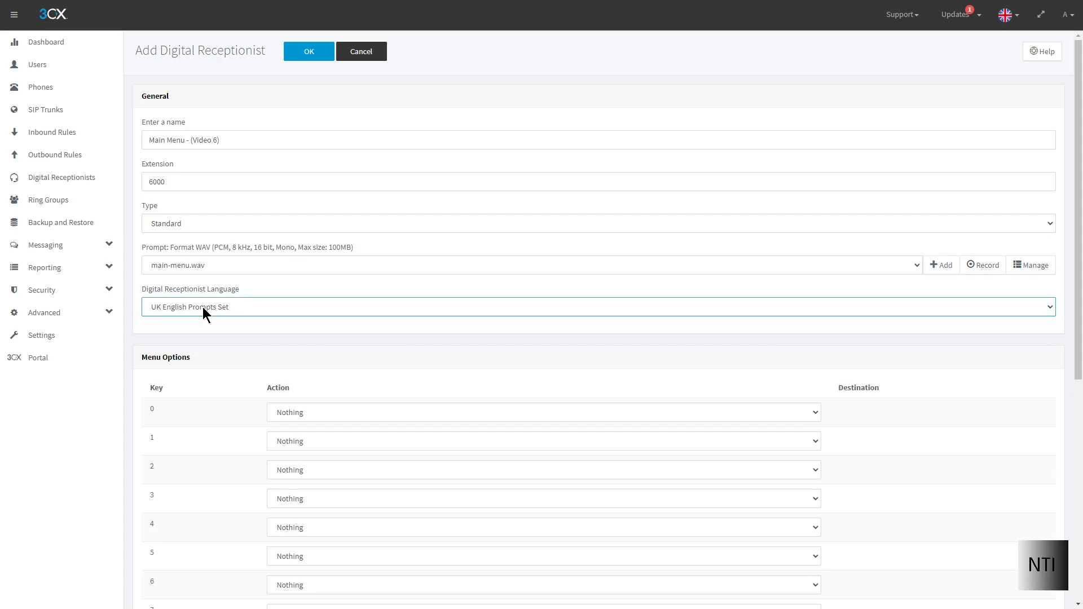
Step: Assign Repeat Prompt to menu key 1 and End Call to menu key 2
scroll(286, 320, "down", 2)
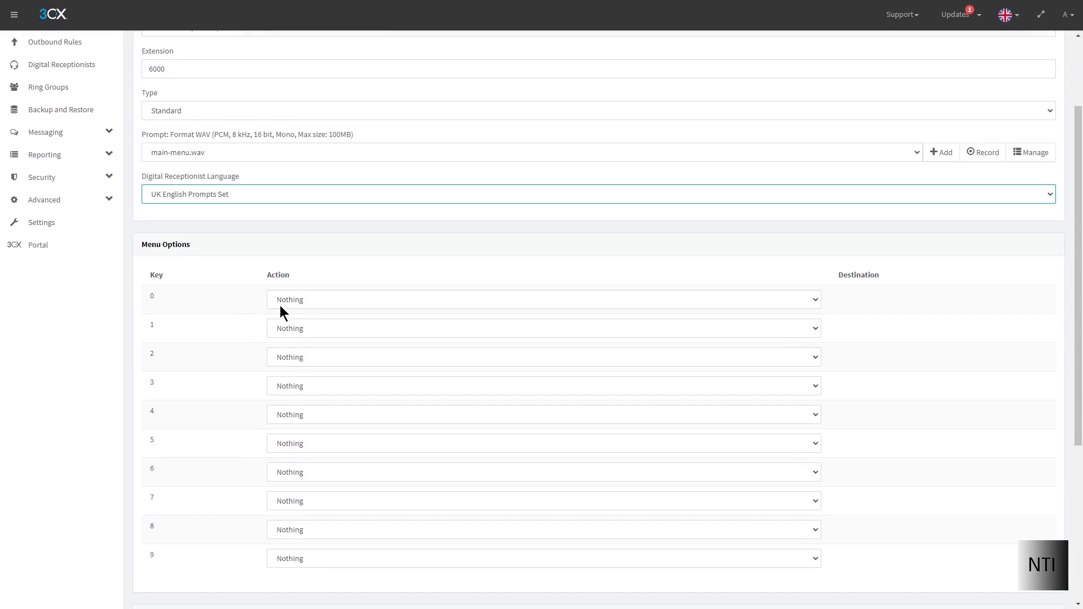
left_click(293, 333)
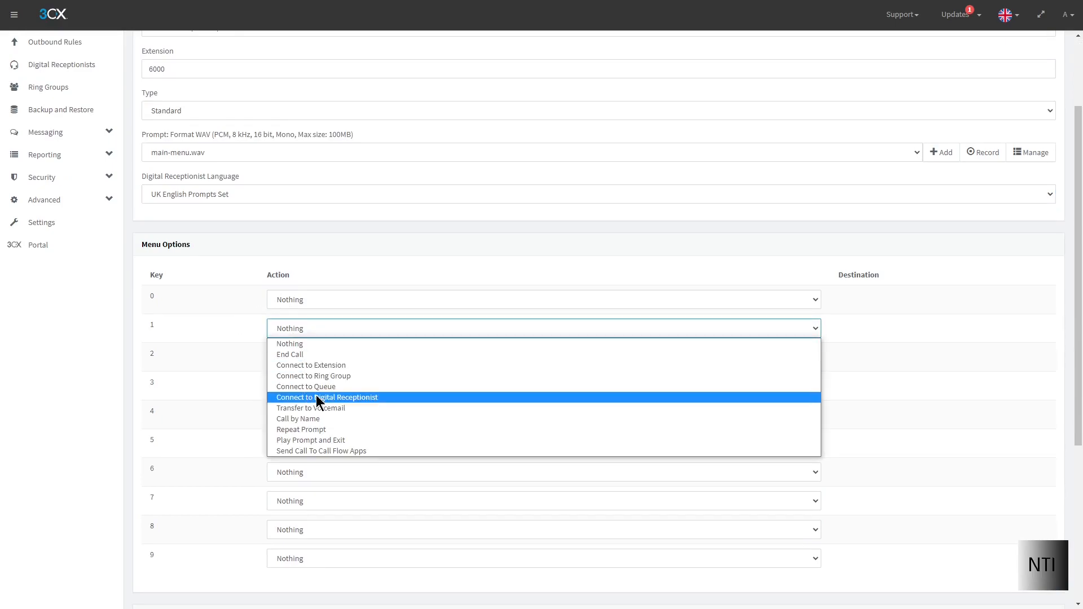
left_click(313, 429)
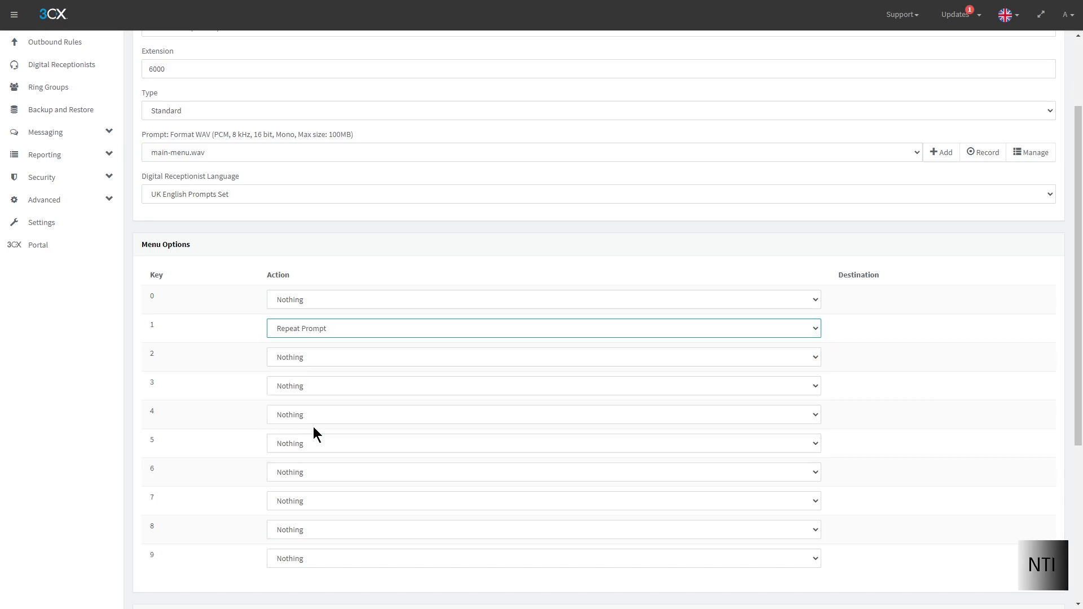
left_click(300, 357)
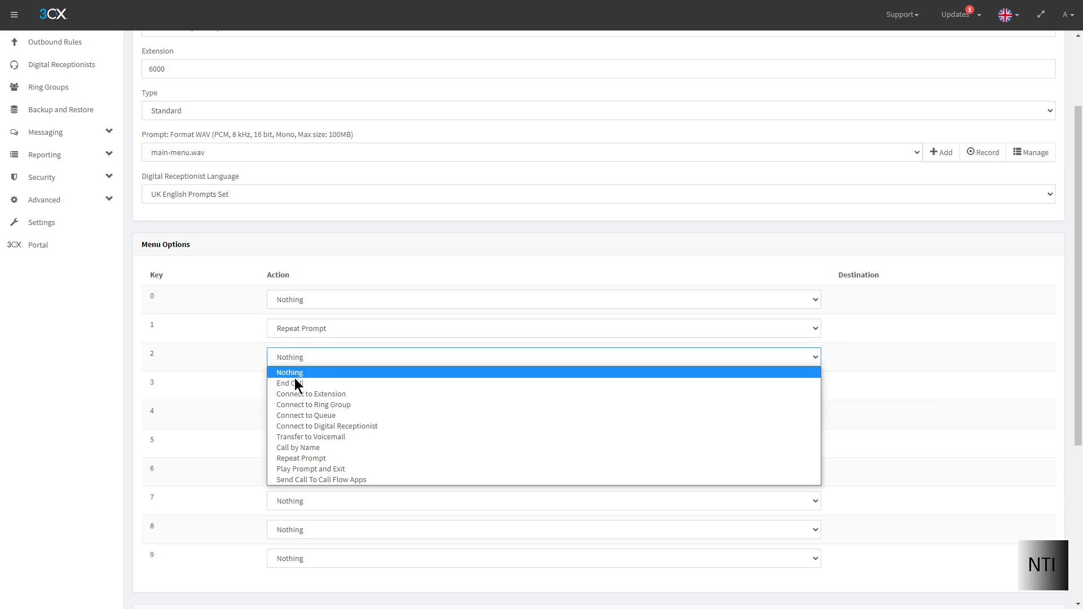
left_click(294, 381)
Step: Assign Connect to Extension with destination 9002 3CX Video 3 to menu key 3, and save the digital receptionist
left_click(305, 386)
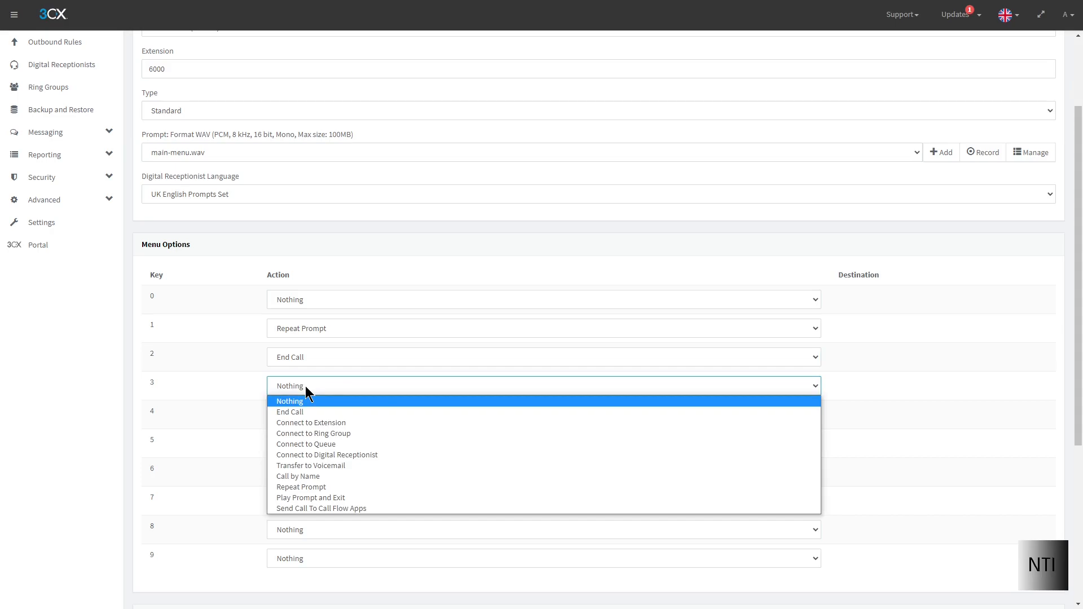
left_click(334, 423)
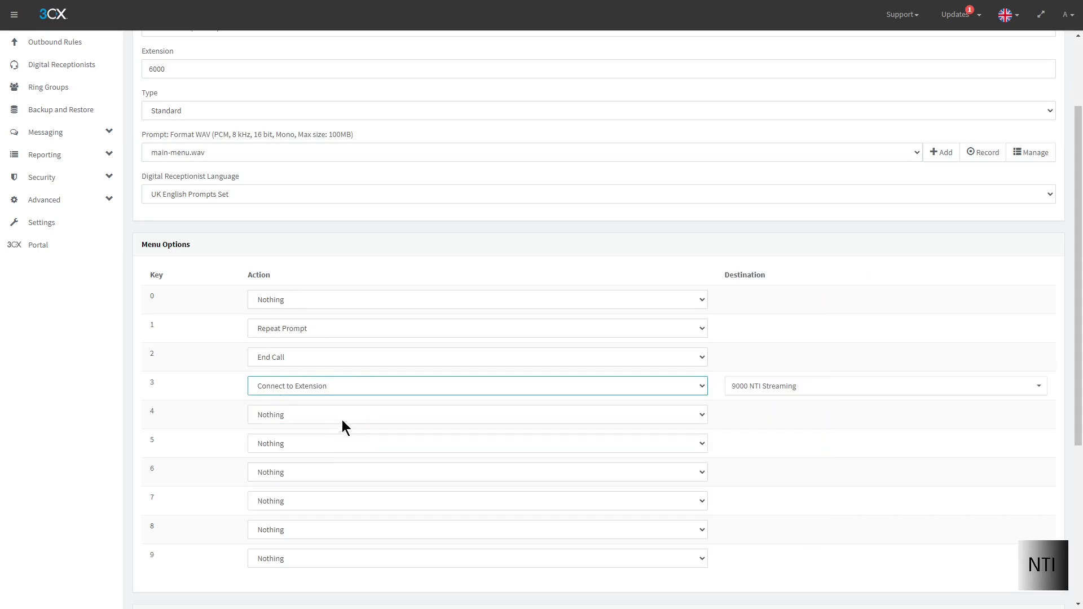
left_click(754, 389)
left_click(740, 432)
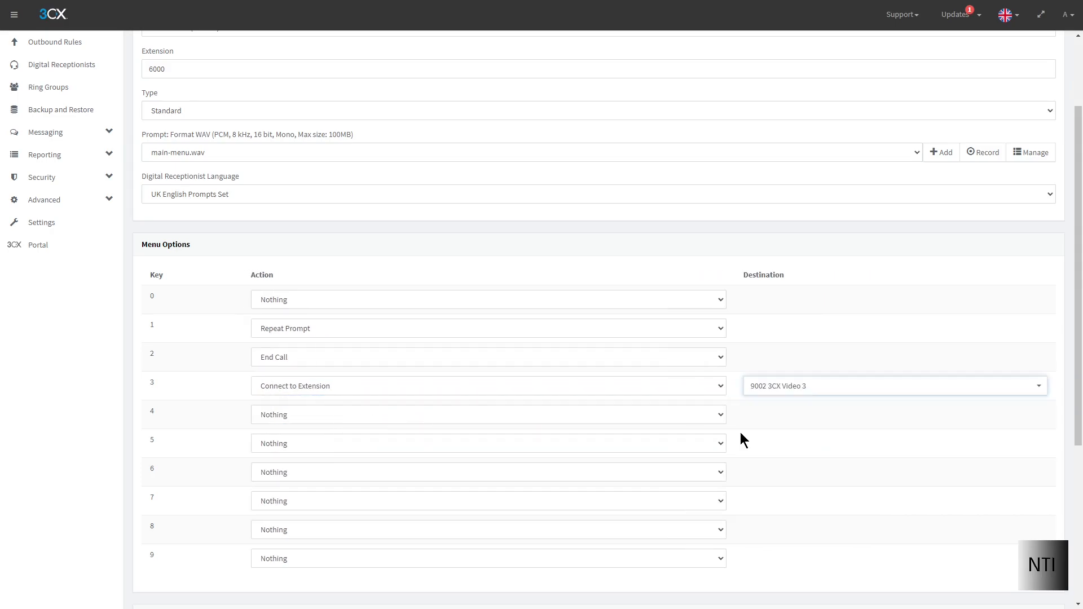
scroll(739, 475, "up", 2)
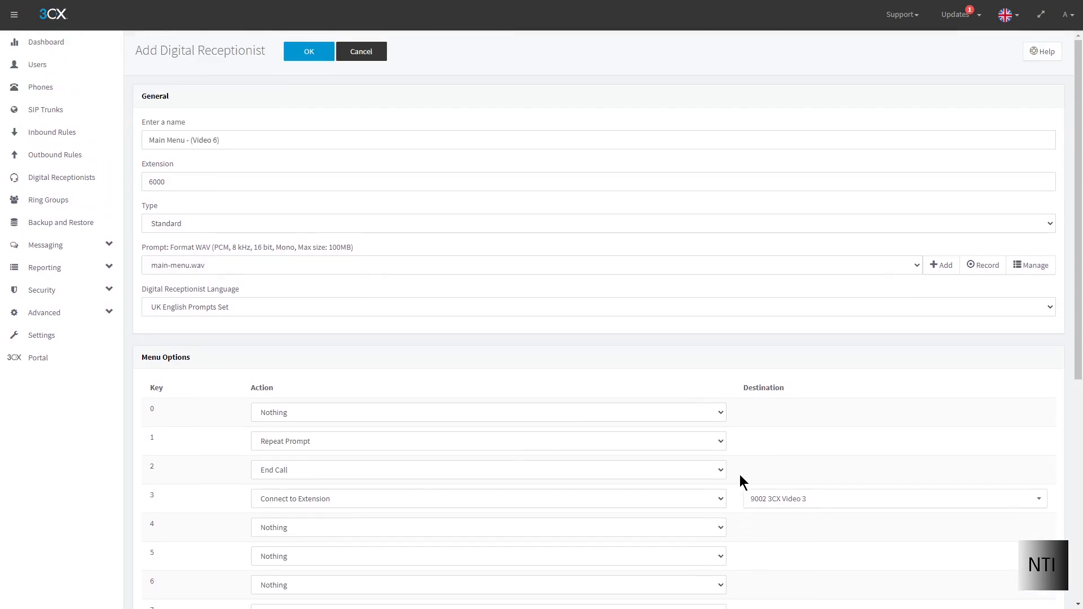
left_click(302, 58)
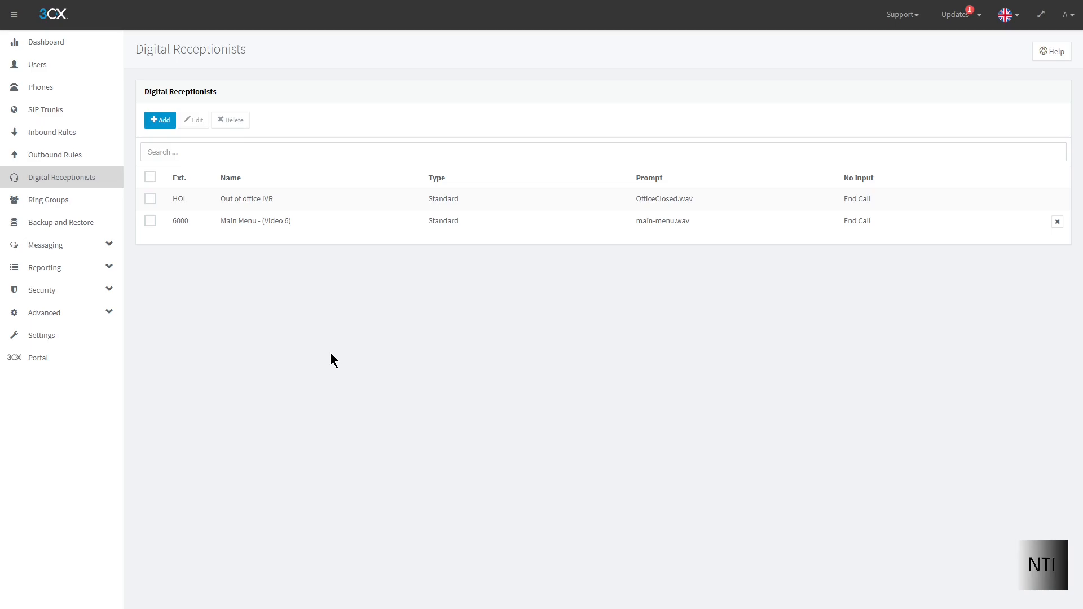
Step: Switch to the 3CX web client and call the main menu digital receptionist on extension 6000
key("ctrl+Tab")
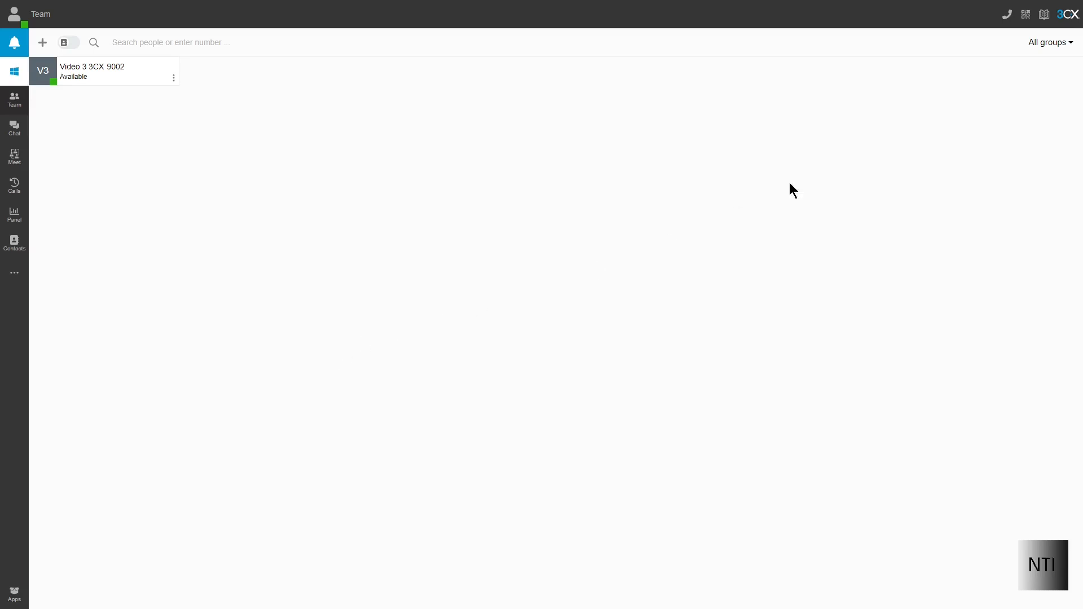
left_click(1007, 14)
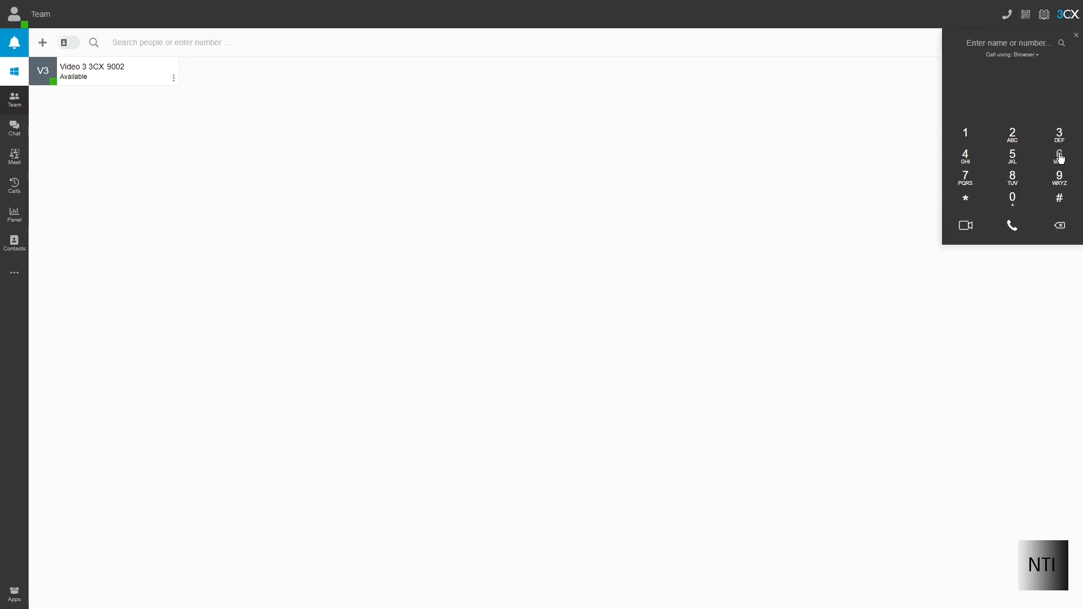
left_click(1058, 158)
double_click(1013, 199)
left_click(1012, 199)
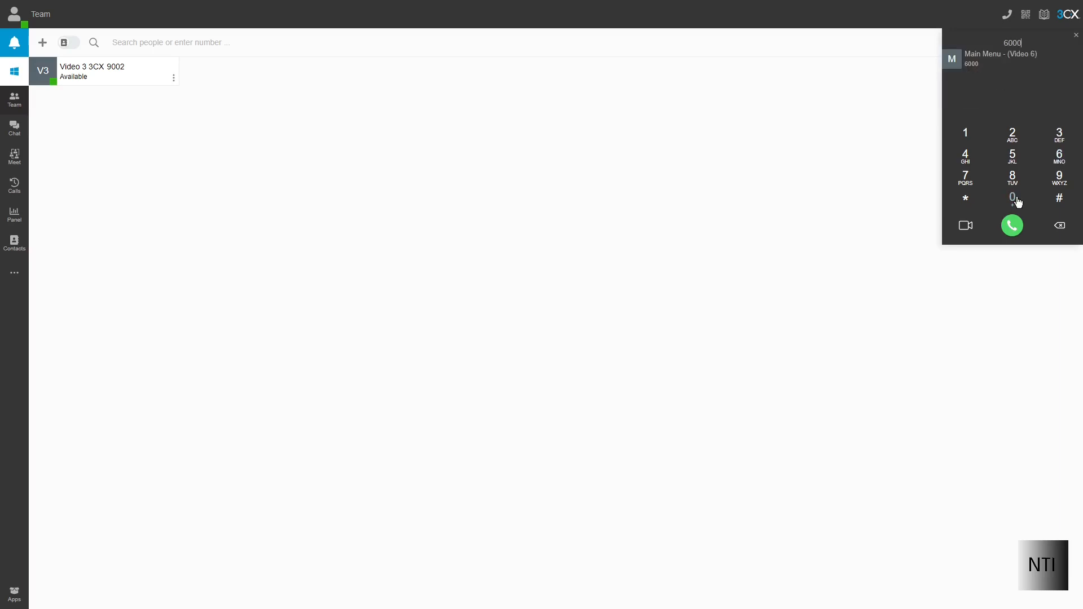
left_click(1017, 226)
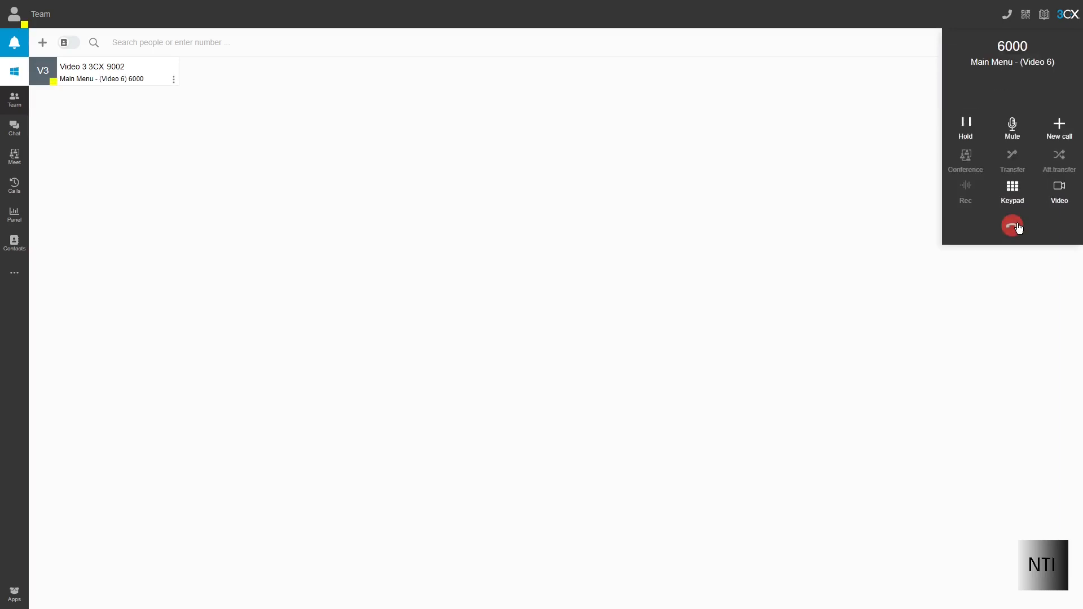
Step: Test the repeat and end-call options by entering 1 twice and 2 on the keypad during the call
left_click(1013, 189)
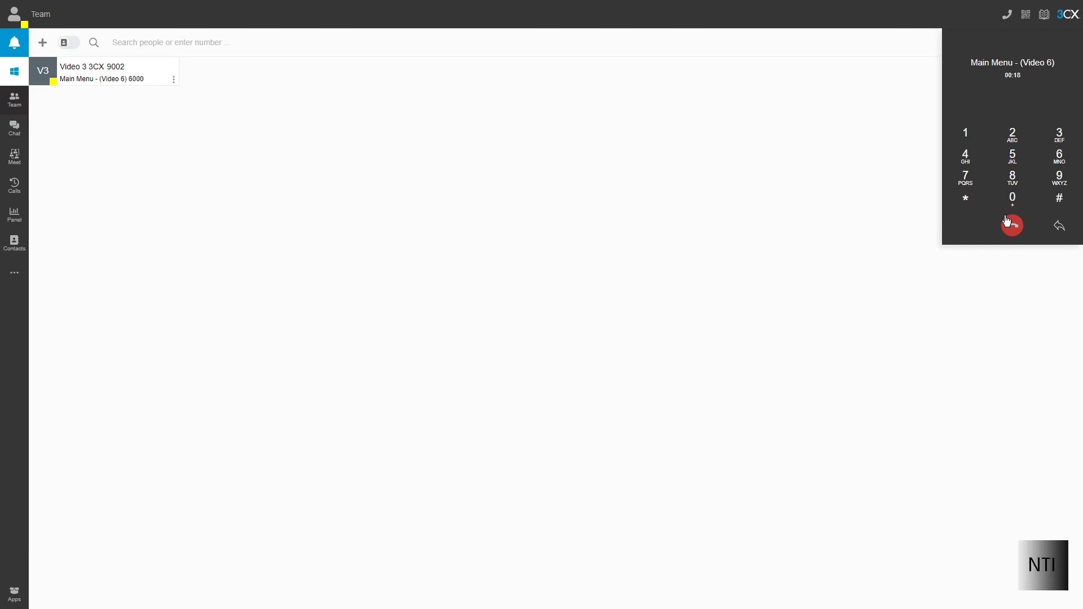
left_click(967, 135)
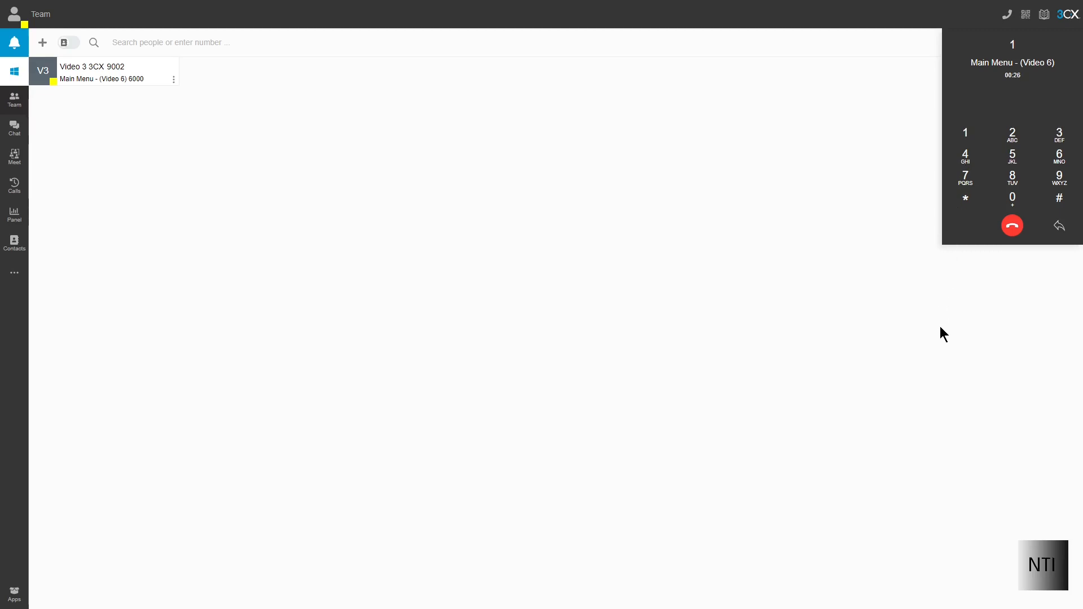
left_click(965, 137)
left_click(1012, 135)
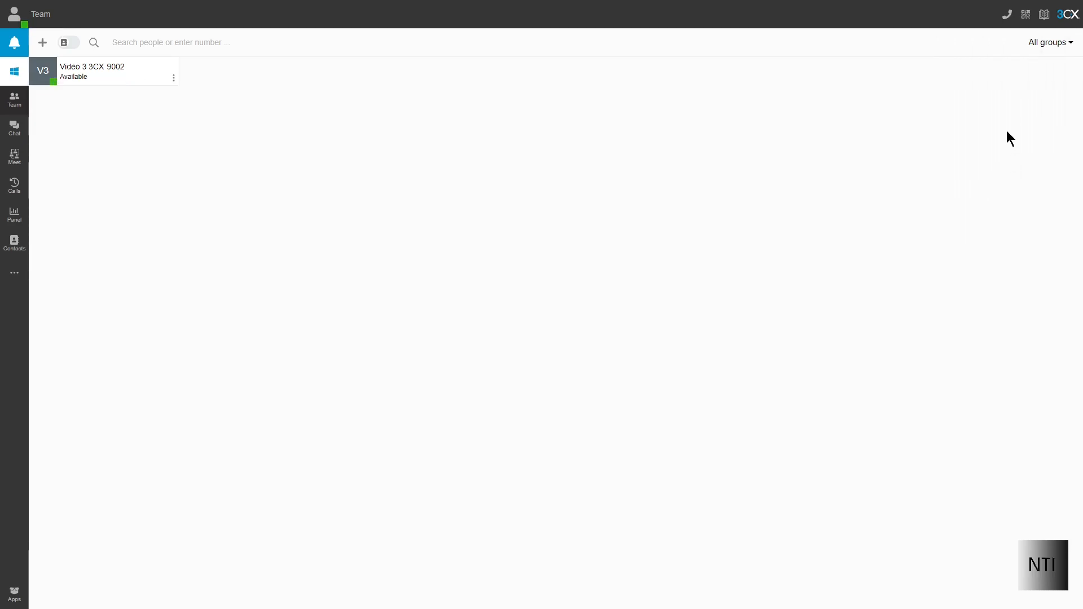
Step: Redial extension 6000, enter 3 on the in-call keypad to test the extension transfer, and hang up
left_click(1006, 17)
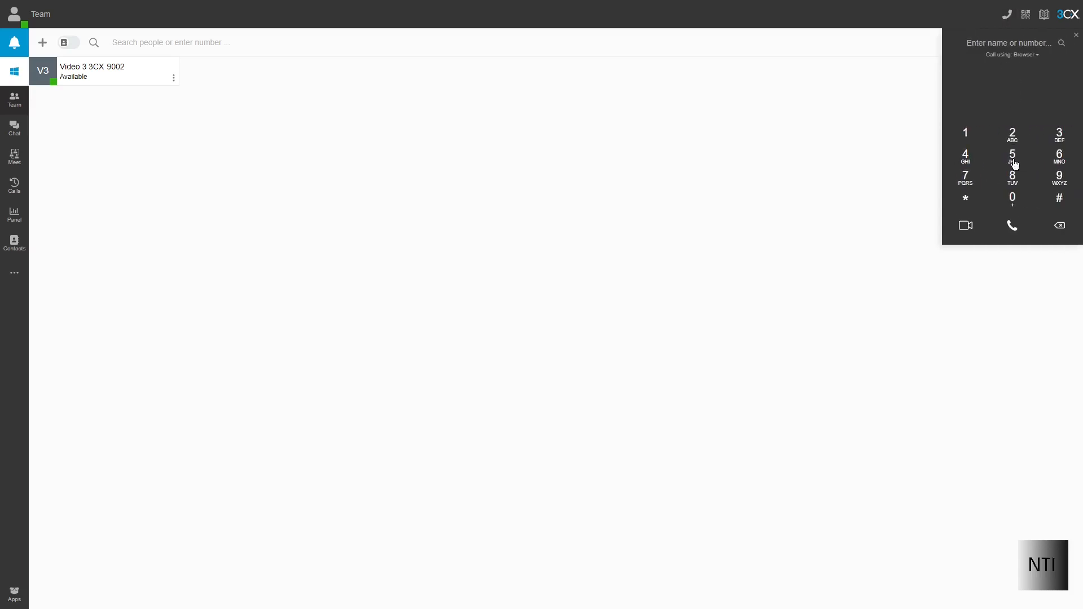
left_click(1013, 225)
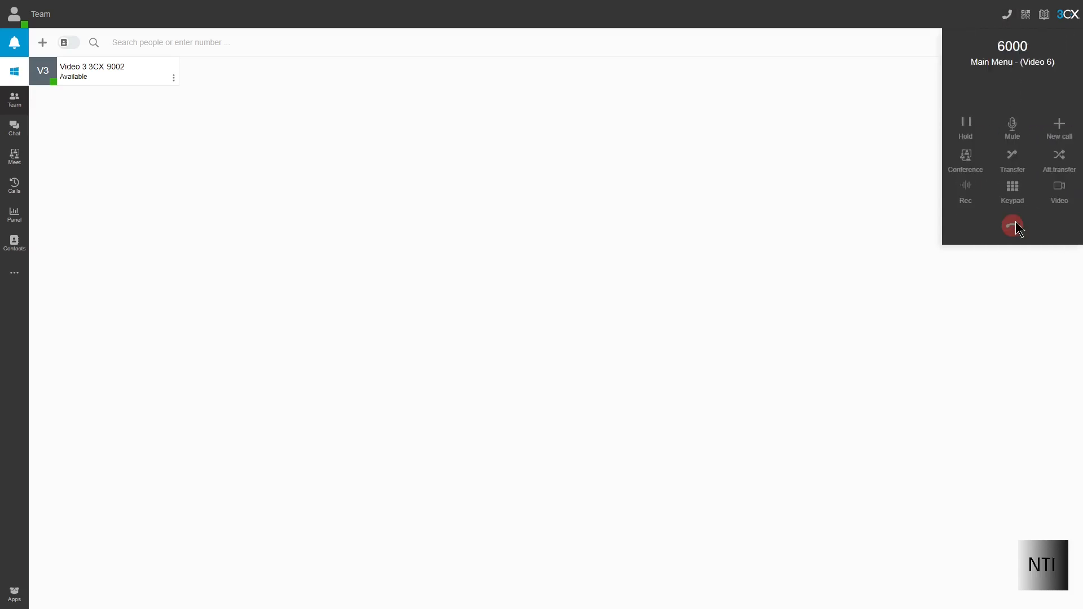
left_click(1014, 190)
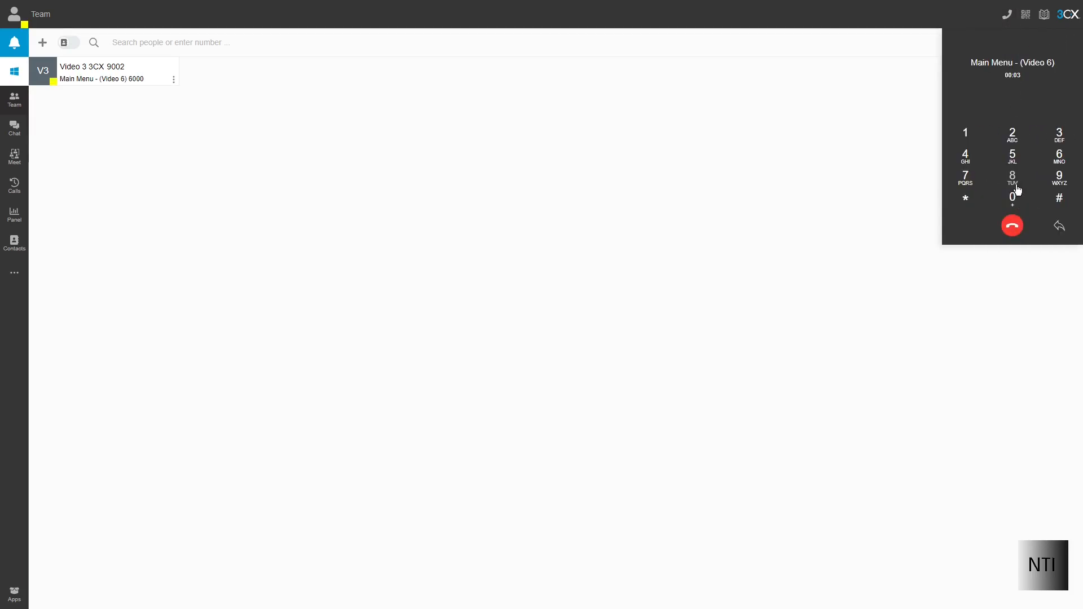
left_click(1059, 134)
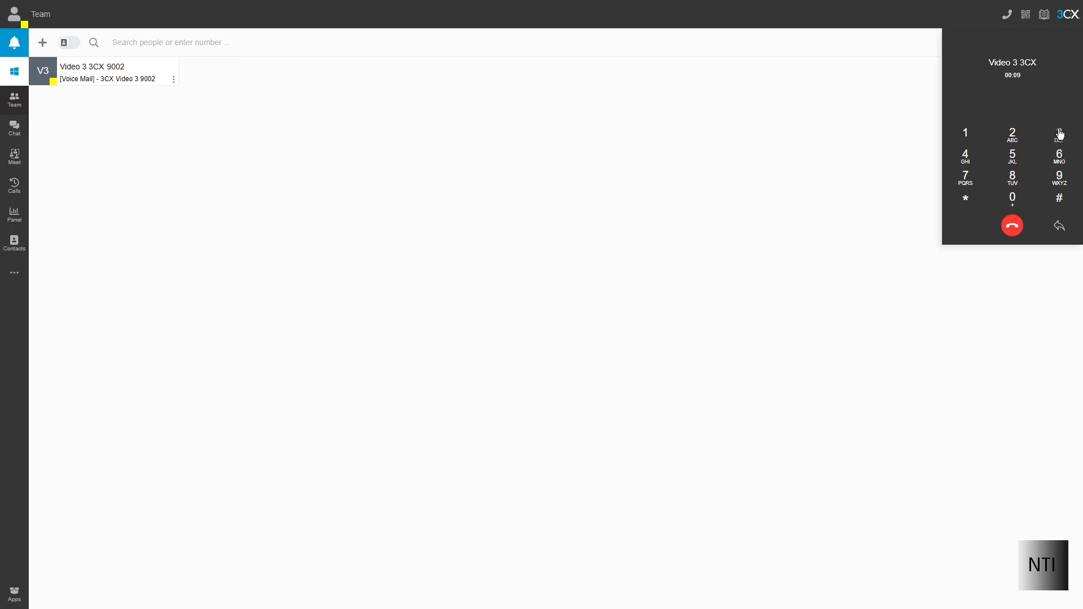
left_click(1014, 225)
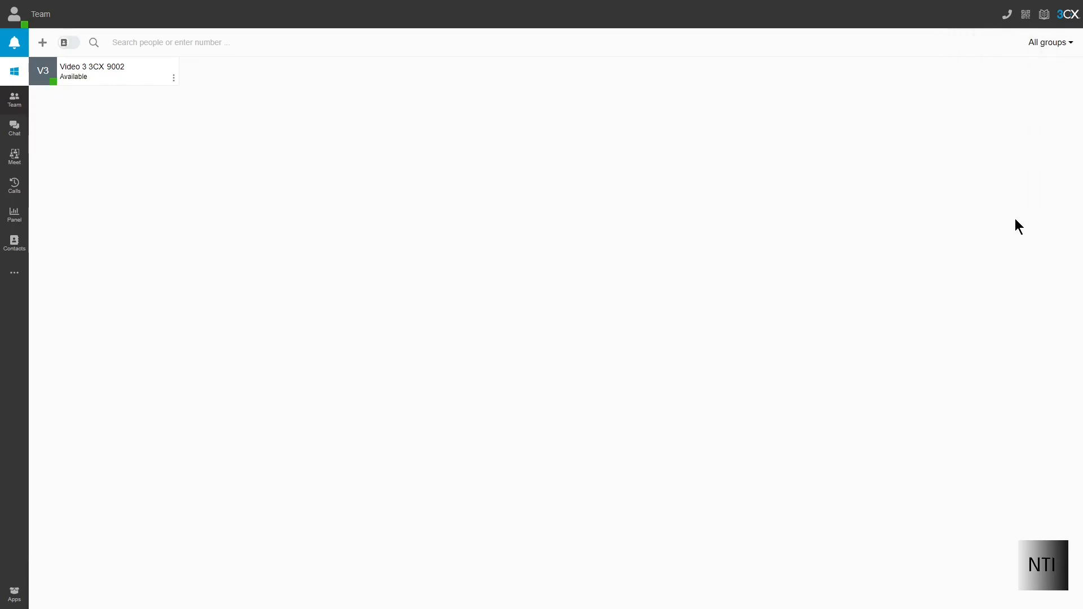